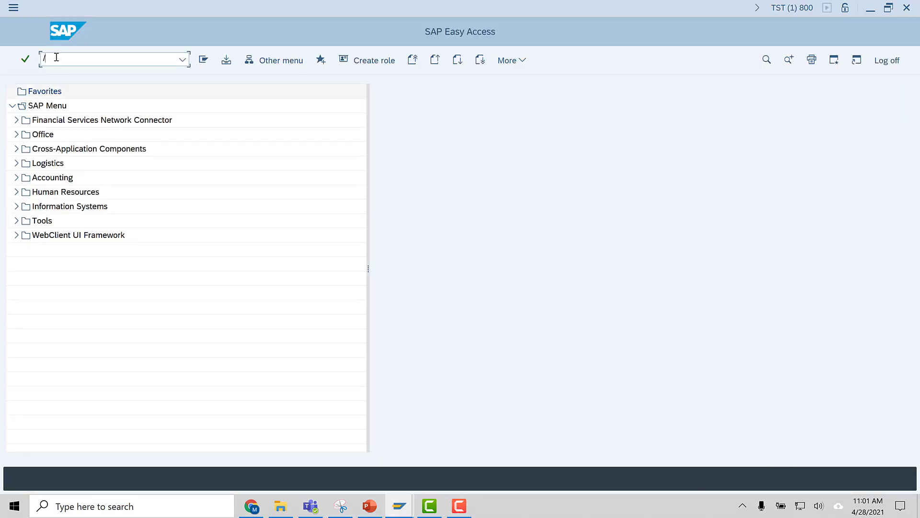
Open the WE02 IDoc selection screen, then highlight WE02 on PowerPoint slide 4.
text(02)
key(Return)
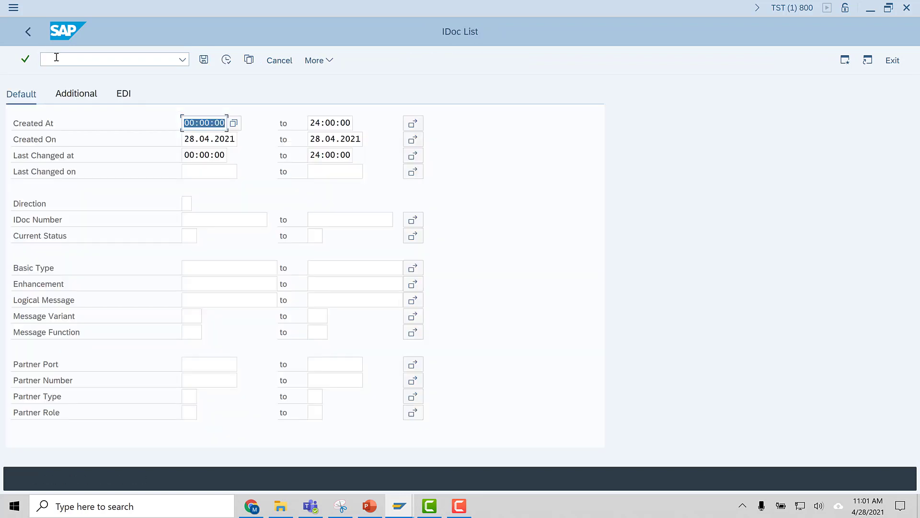
click(370, 505)
click(367, 414)
drag(357, 414, 397, 414)
Clear the slide highlight and start a logon to the ECC 6.07 IDES system.
click(383, 415)
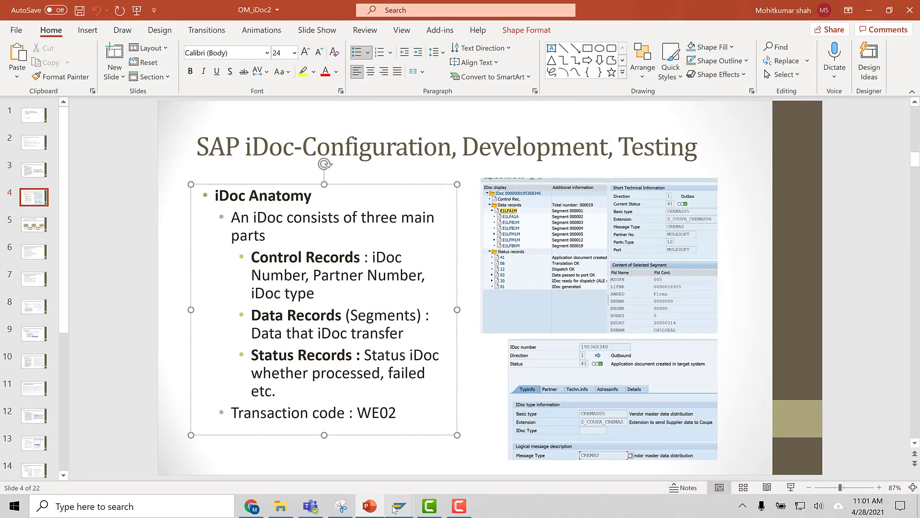
mouse_move(399, 505)
click(363, 463)
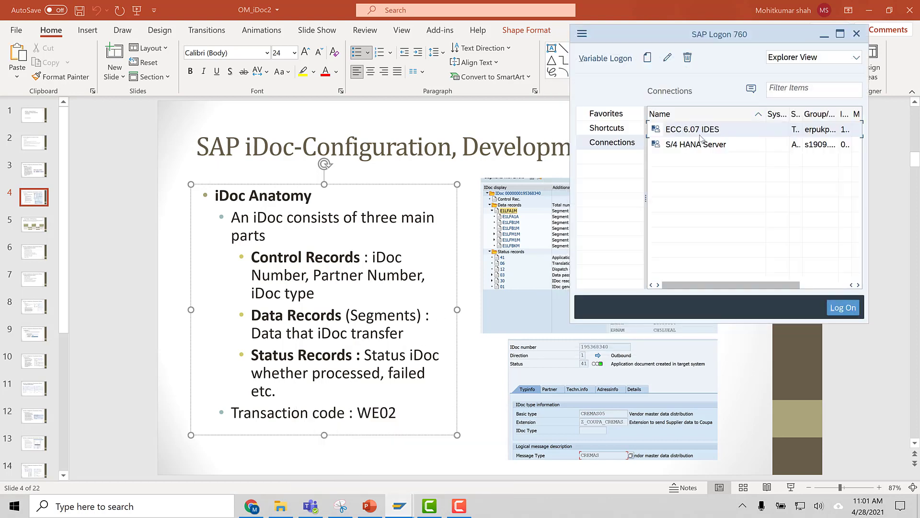
double_click(702, 130)
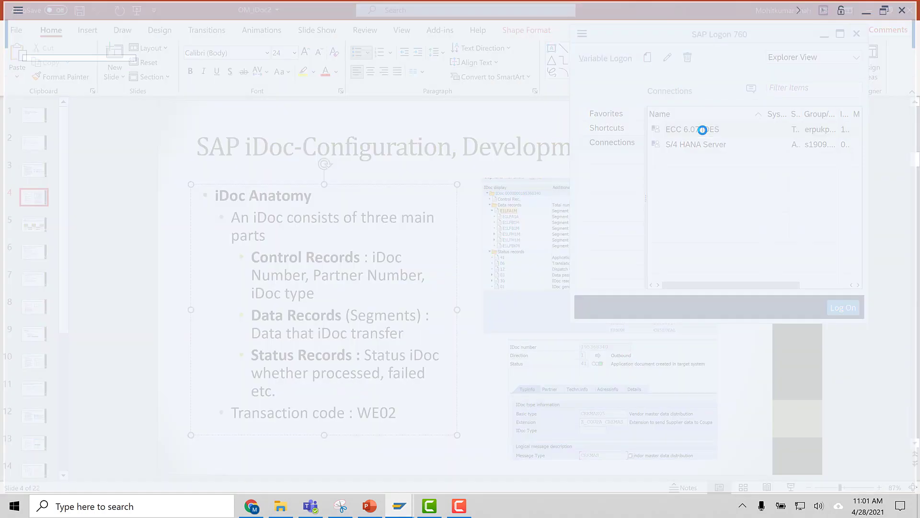
Log on to client 800 with the saved user name, continuing past the multiple-logon warning.
click(123, 123)
click(128, 138)
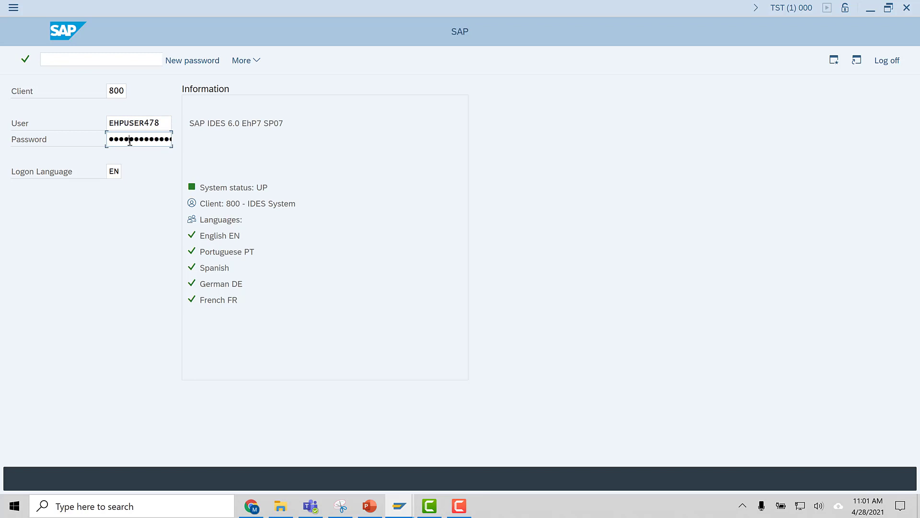
key(Return)
click(80, 379)
click(457, 479)
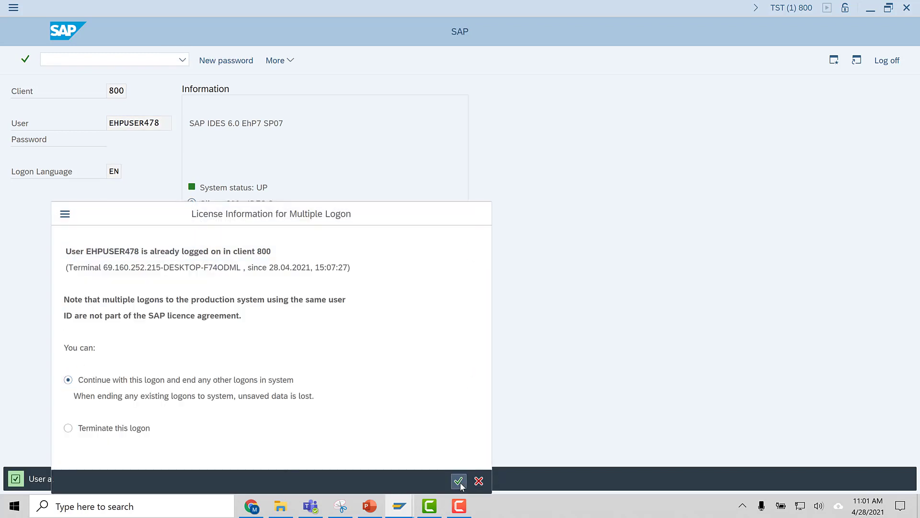
click(547, 295)
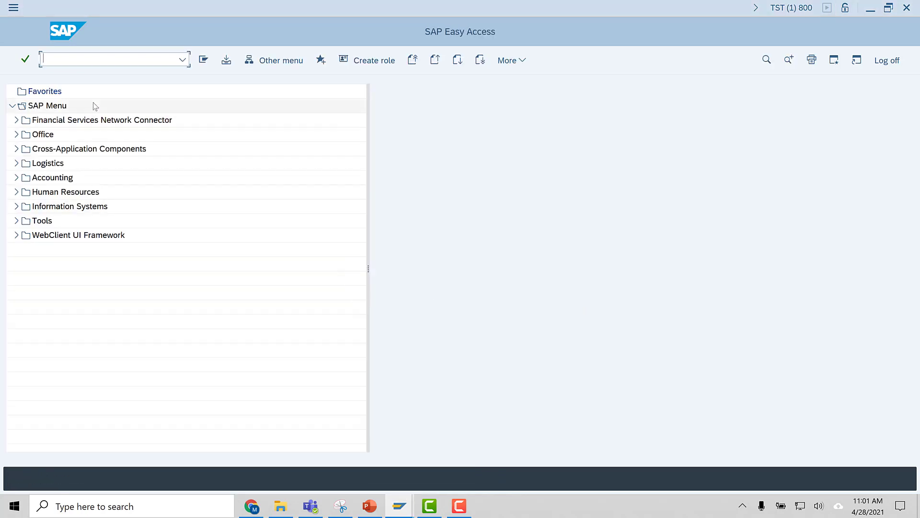
Open the WE02 IDoc selection screen with /nwe02.
click(72, 58)
text(/nwe02)
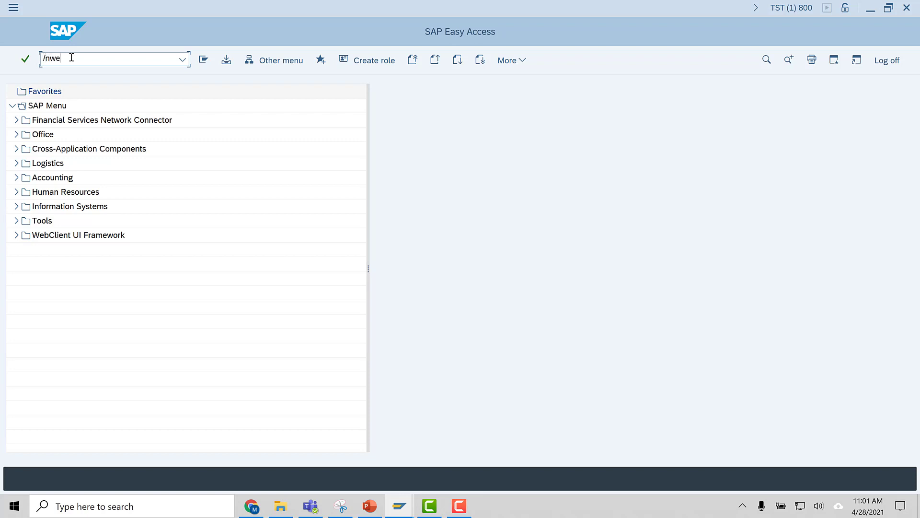
key(Return)
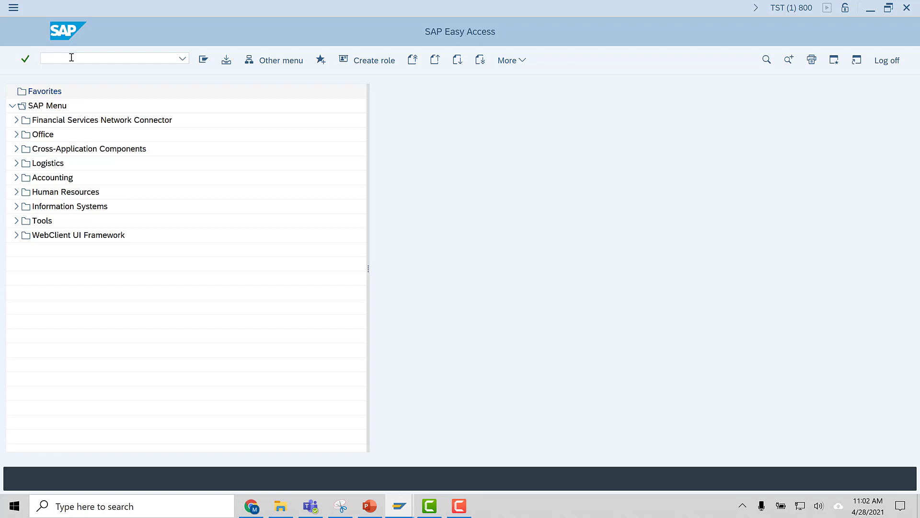
click(199, 124)
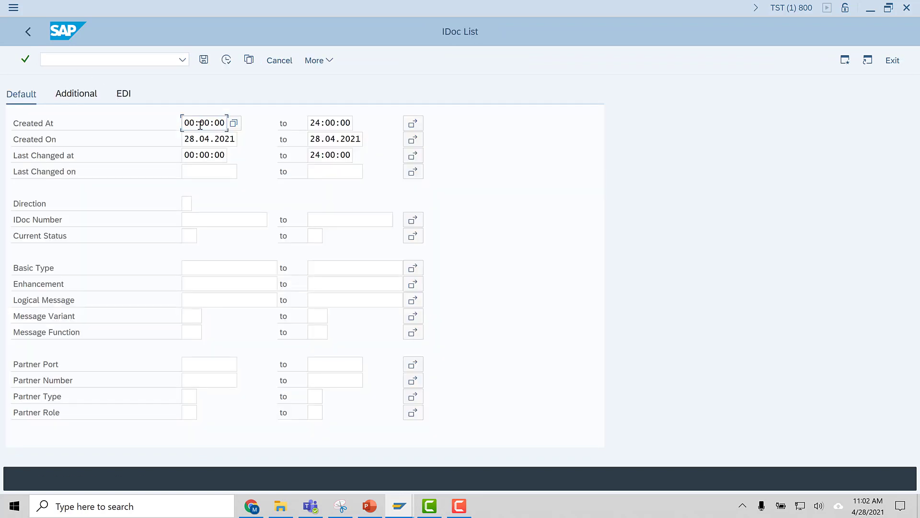
click(458, 505)
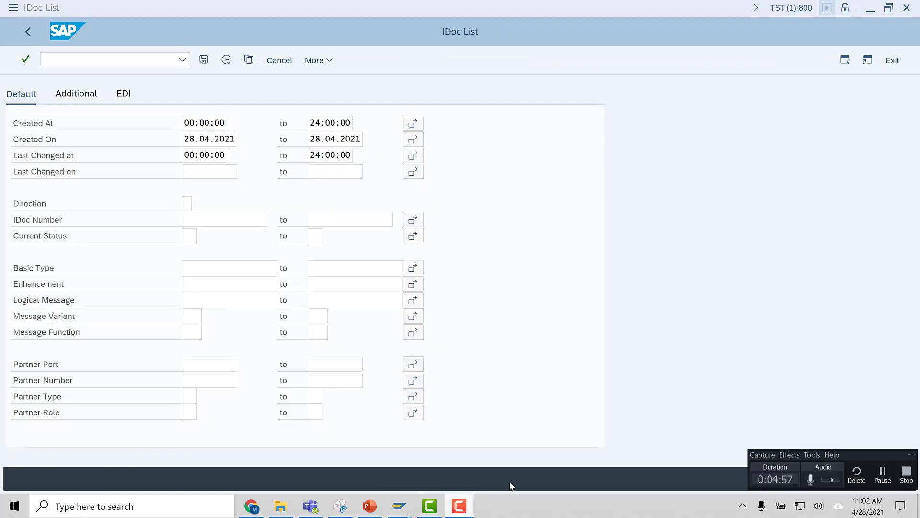
click(884, 477)
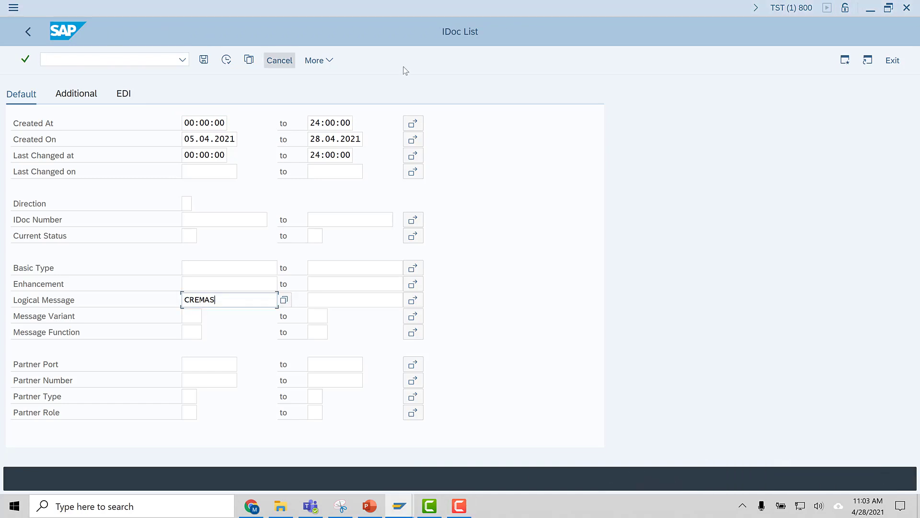
click(147, 58)
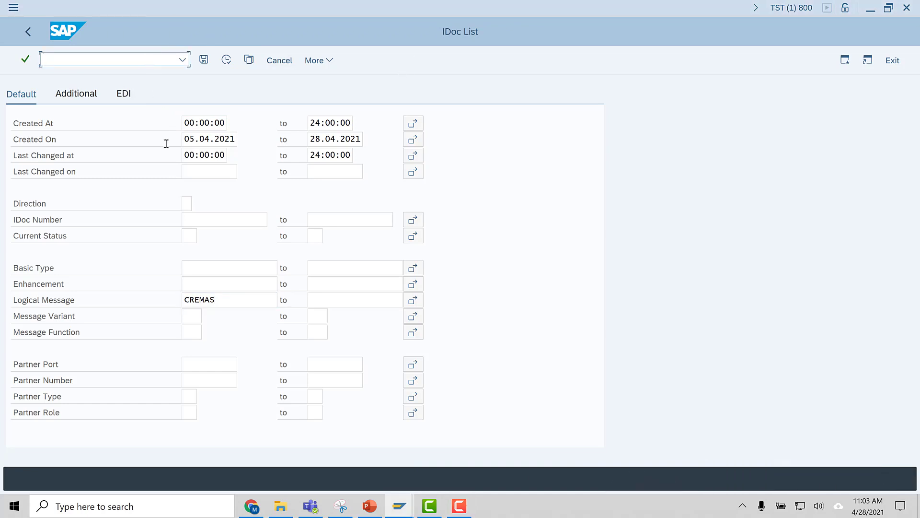
Select CREMAS IDocs created from 05.04.2021 and execute the list.
click(199, 139)
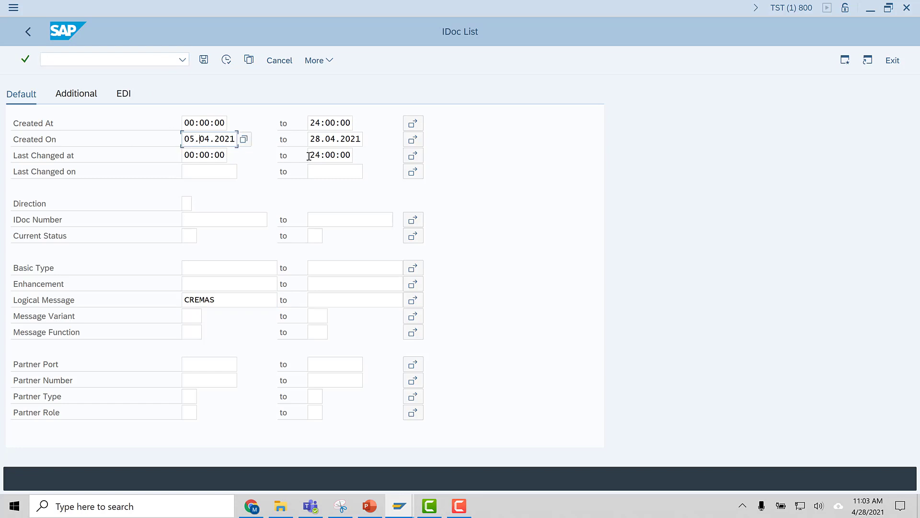
click(240, 300)
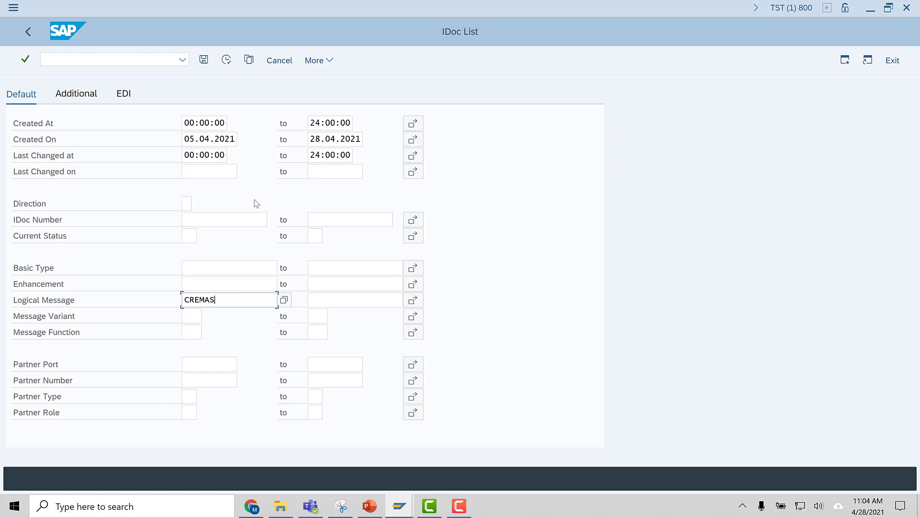
click(228, 63)
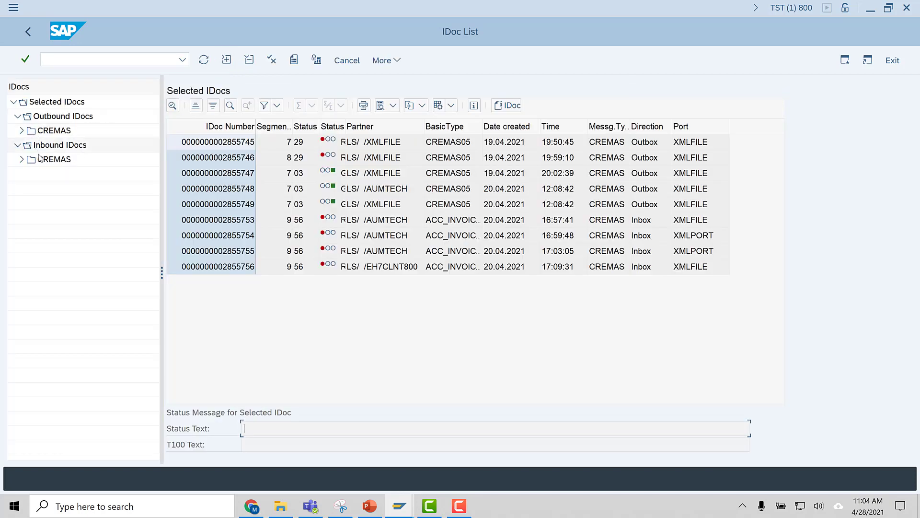
click(29, 133)
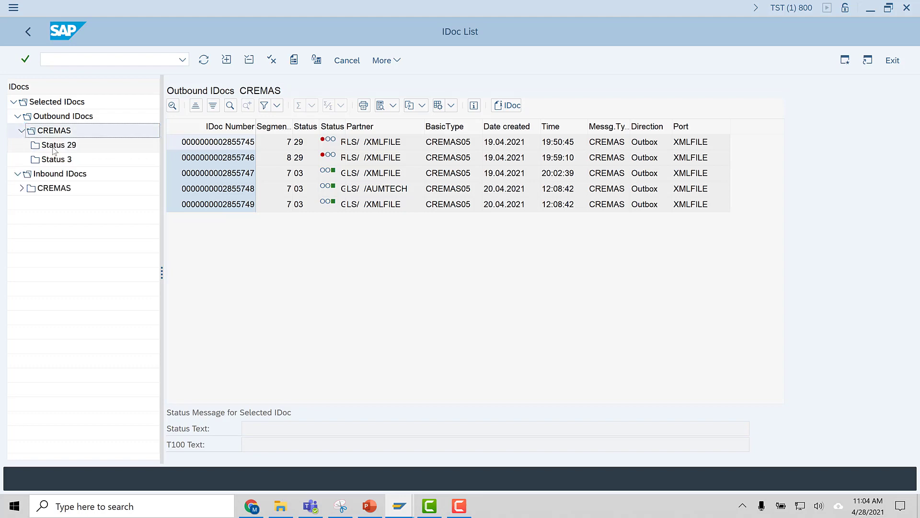
click(51, 145)
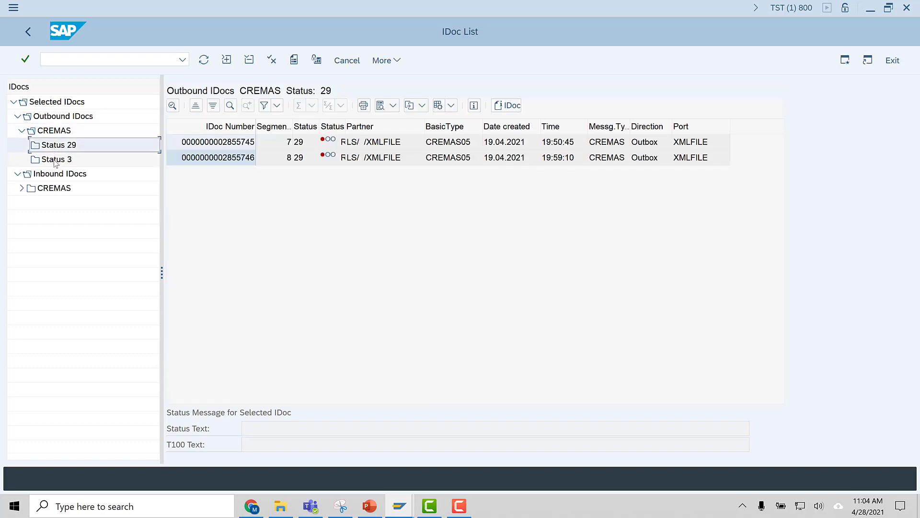
click(54, 161)
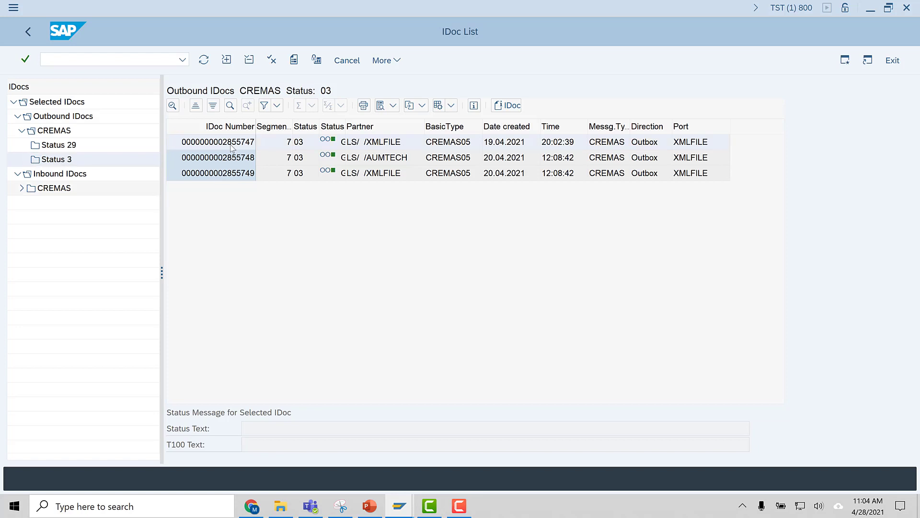
double_click(231, 142)
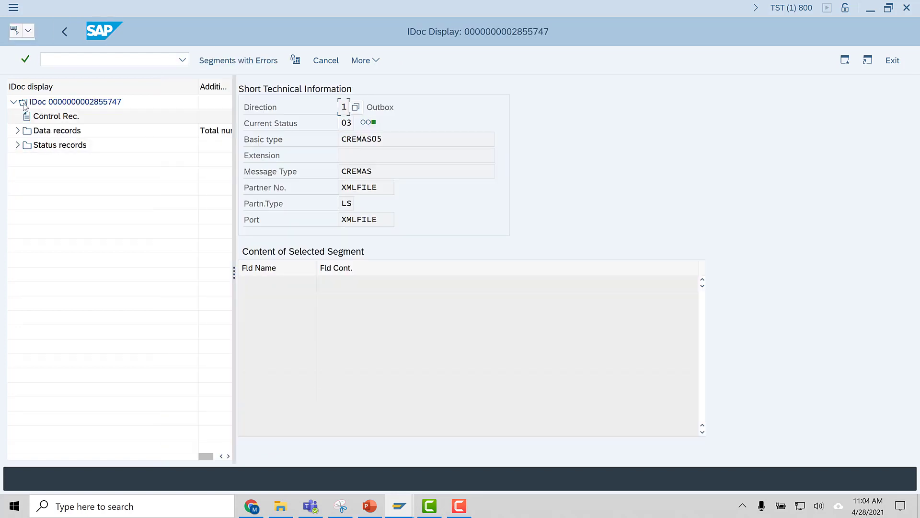
click(57, 117)
double_click(36, 121)
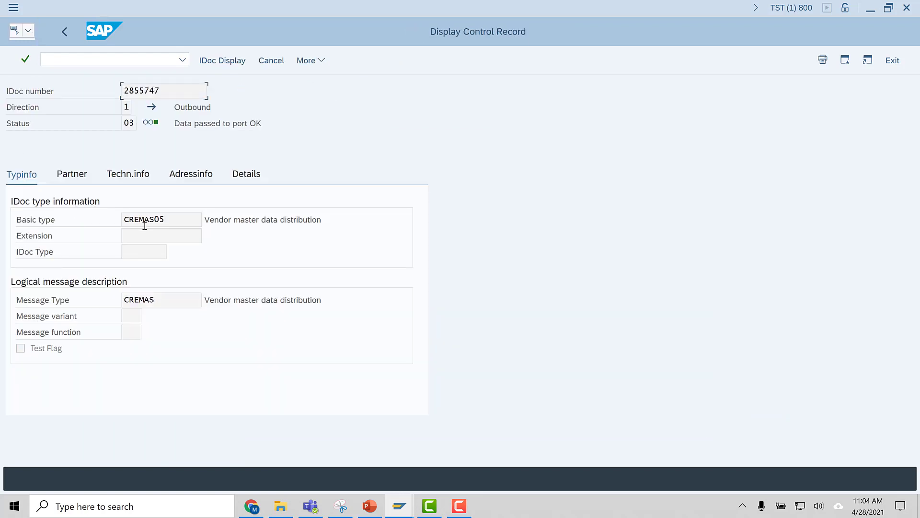
click(168, 219)
click(72, 176)
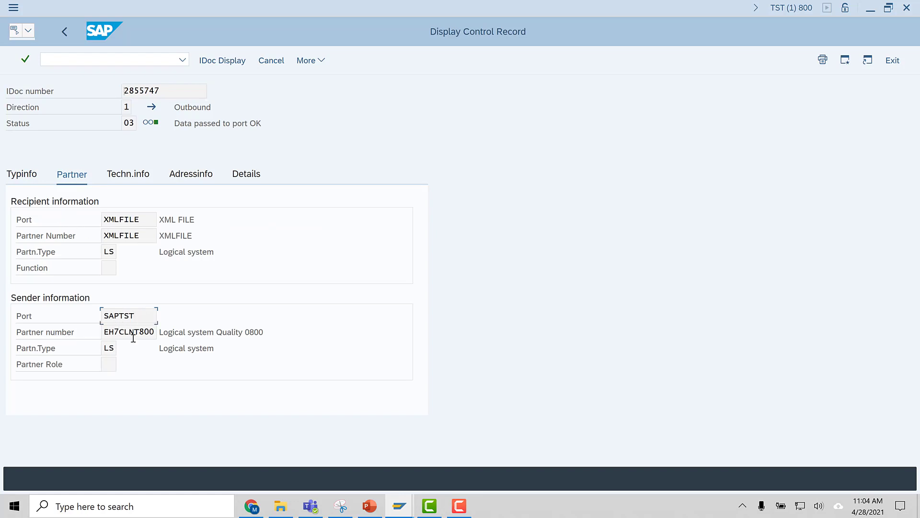
click(139, 218)
click(147, 179)
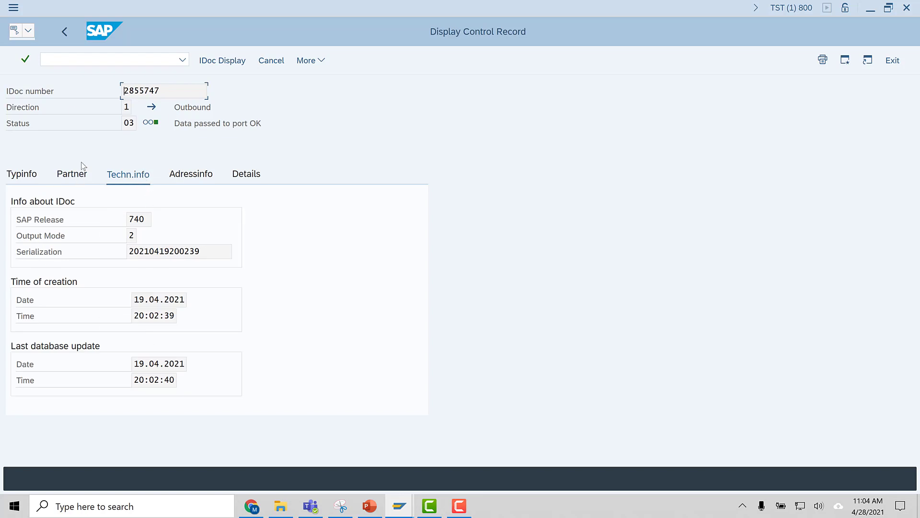
click(74, 32)
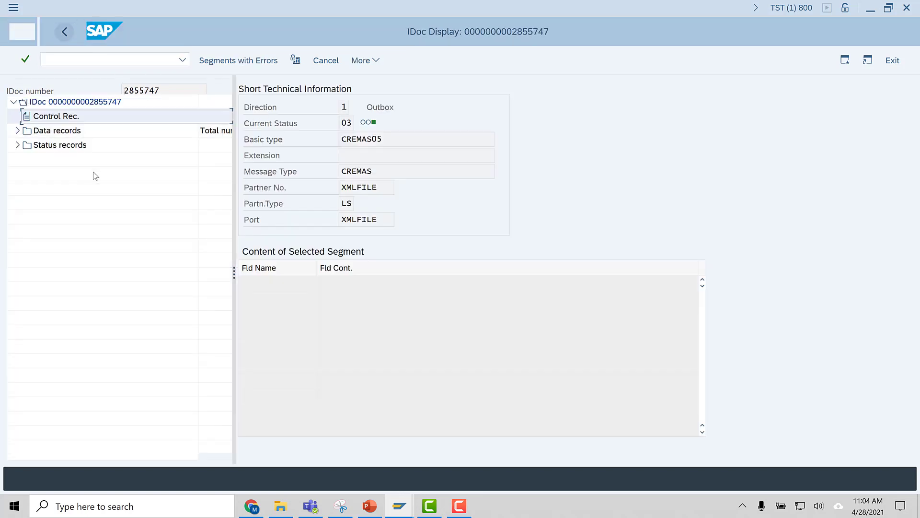
Expand the data records and show the E1LFA1M and E1LFA1A segment contents.
click(17, 131)
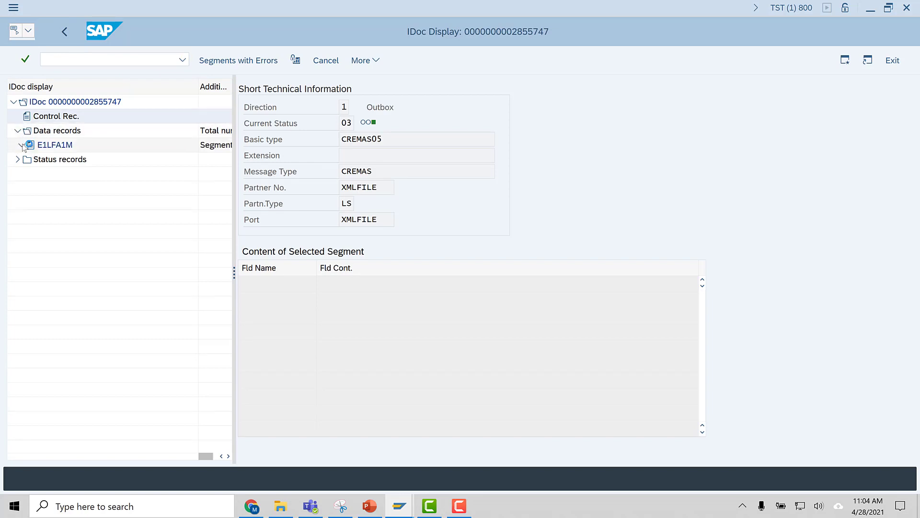
click(22, 145)
double_click(53, 145)
double_click(57, 160)
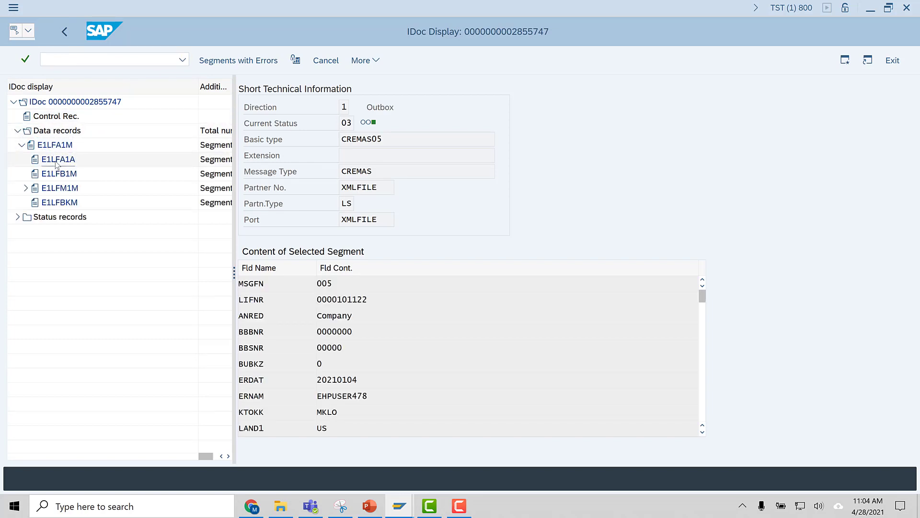
double_click(53, 146)
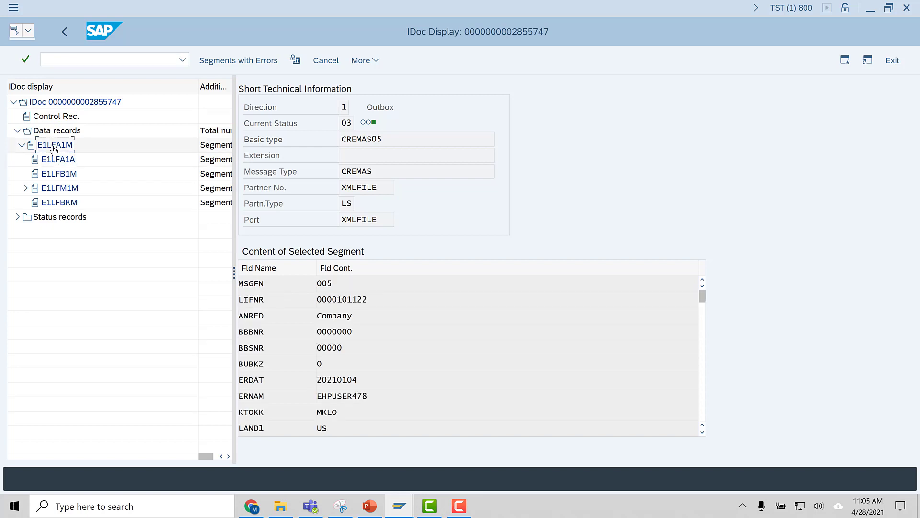
Review E1LFA1M fields LIFNR, ERDAT, ERNAM, KTOKK (MKLO), LAND1 and NAME1.
click(276, 305)
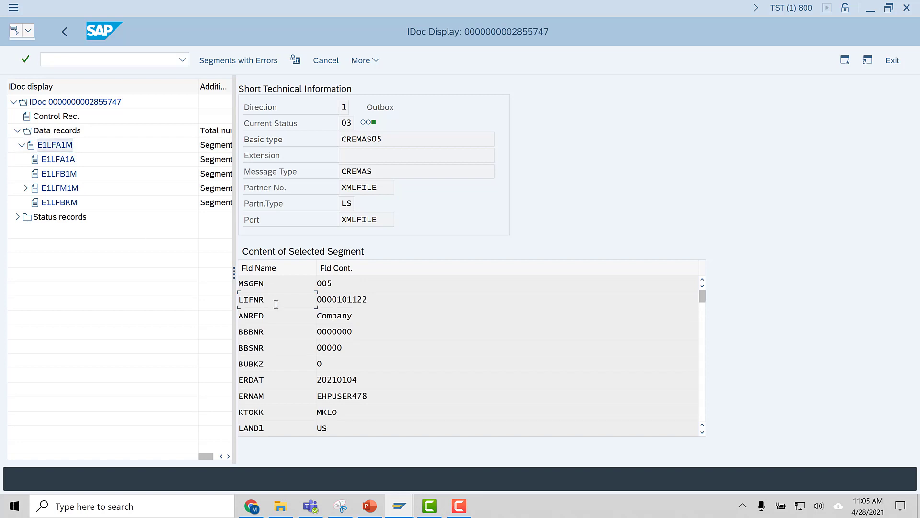
drag(336, 301, 324, 319)
click(267, 383)
click(376, 396)
scroll(319, 405, down, 1)
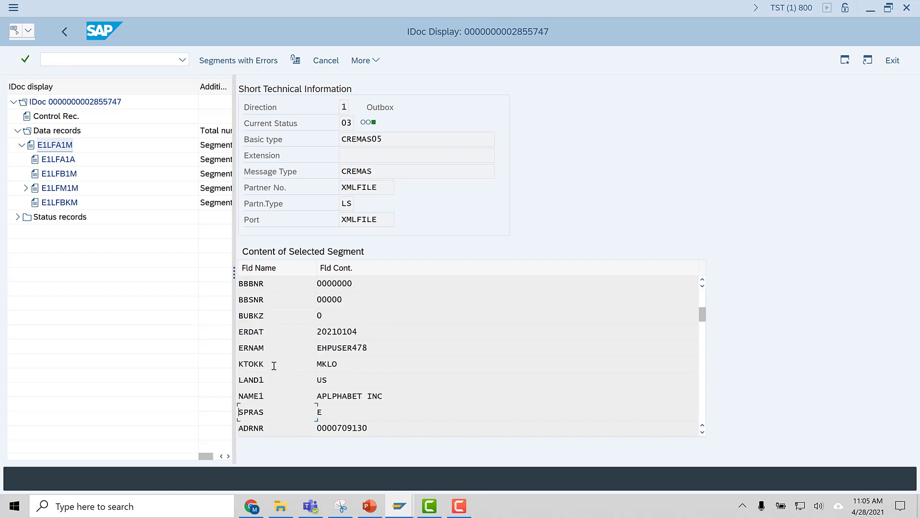
click(344, 366)
click(259, 383)
click(412, 393)
Show the E1LFB1M and E1LFM1M segment fields, checking LIFNR, ERDAT and ZTERM 0001.
click(60, 160)
click(61, 174)
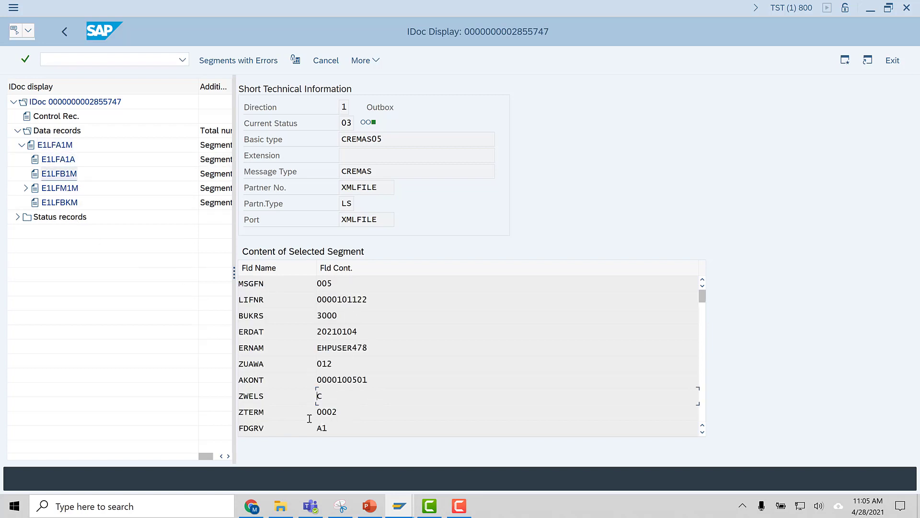
click(372, 305)
click(73, 191)
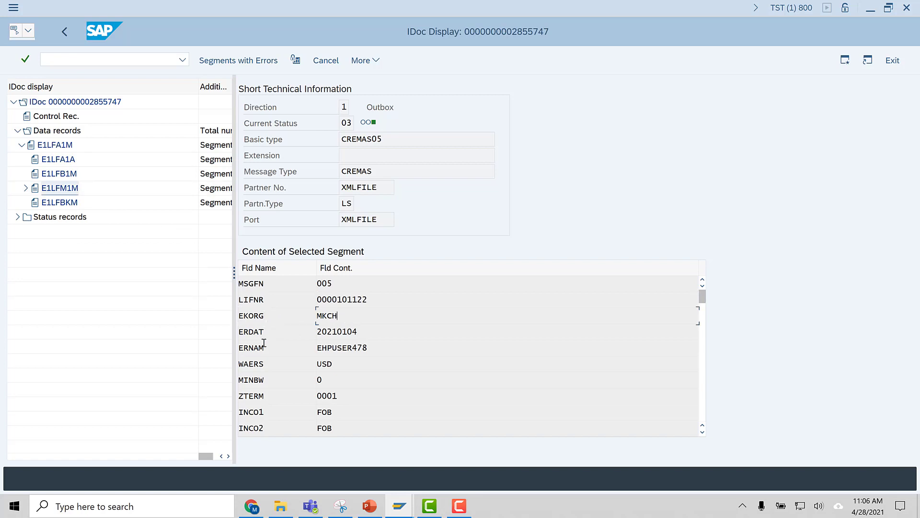
click(284, 336)
click(274, 397)
key(Tab)
click(63, 29)
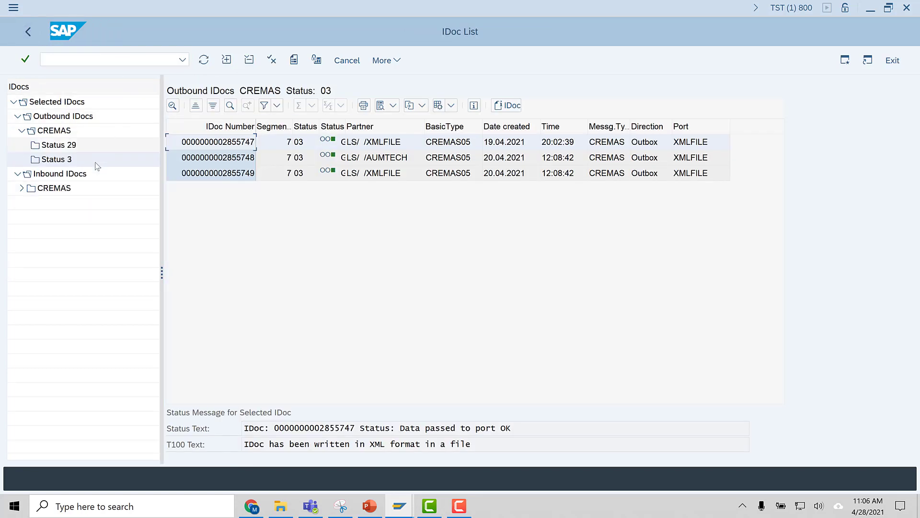
double_click(215, 144)
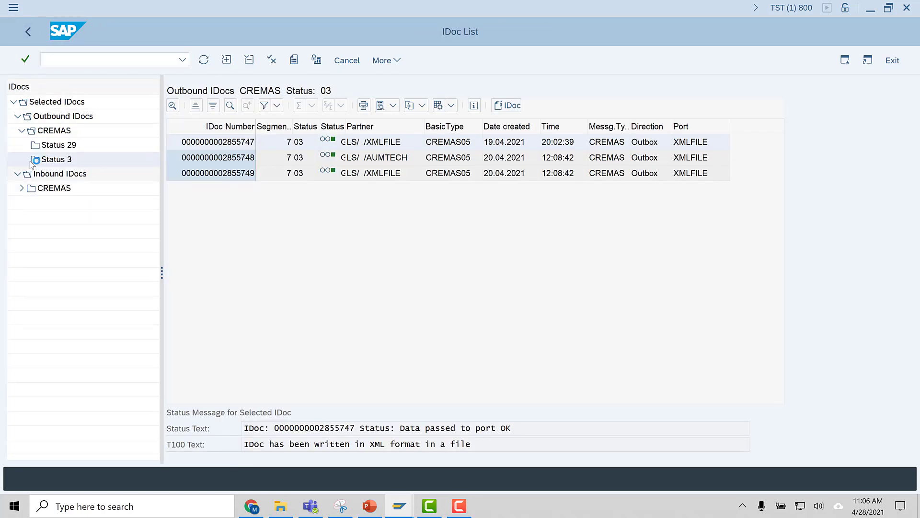
click(17, 145)
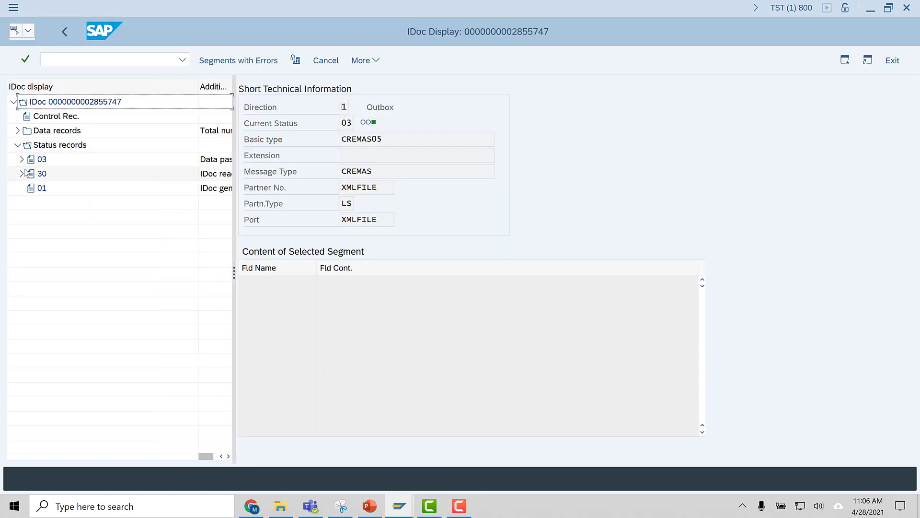
click(21, 159)
click(38, 160)
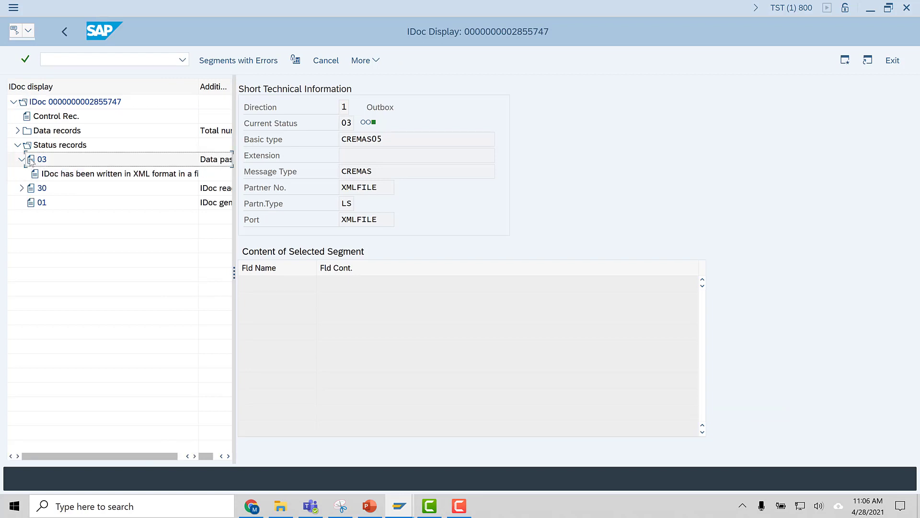
double_click(37, 161)
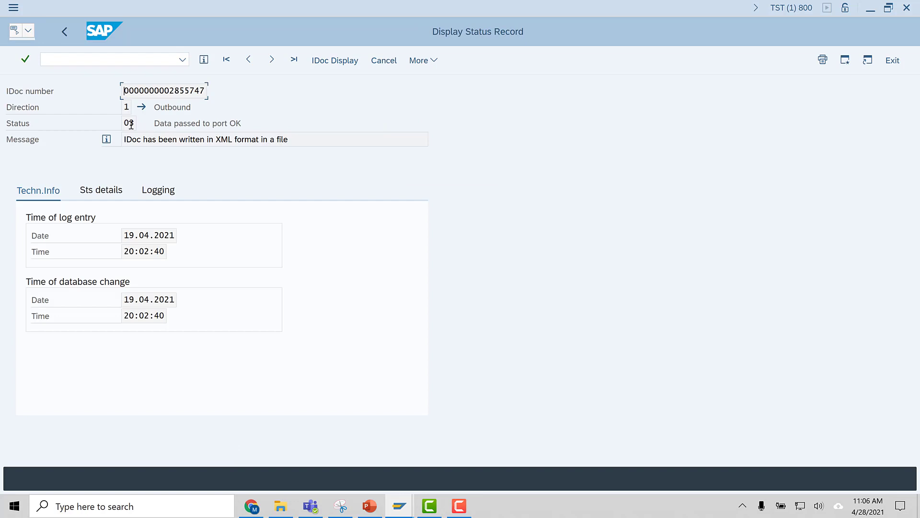
Highlight the 'Data passed to port OK' text, then return to the IDoc display.
drag(155, 123, 244, 126)
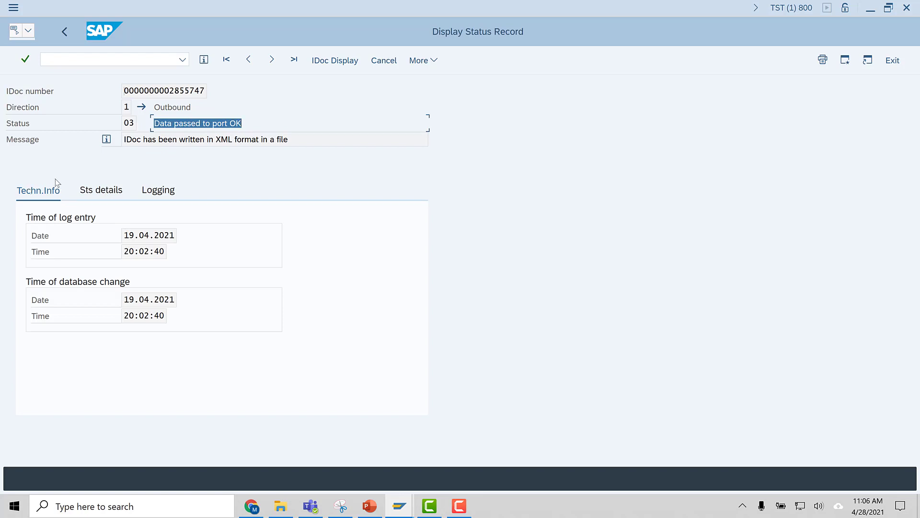
click(214, 138)
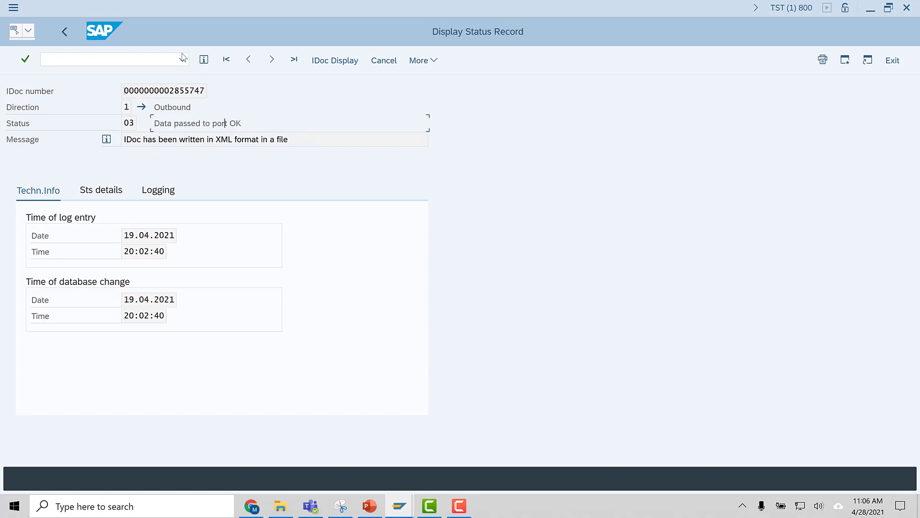
click(72, 33)
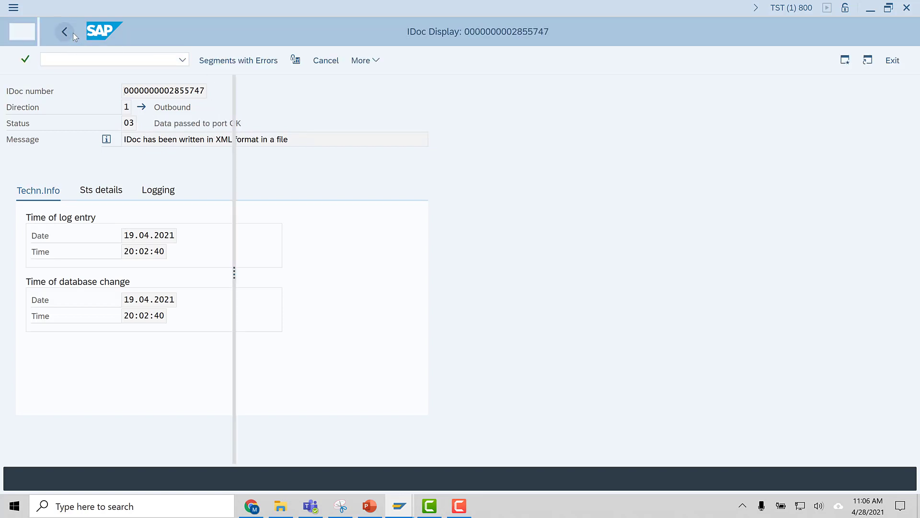
mouse_move(374, 129)
click(375, 127)
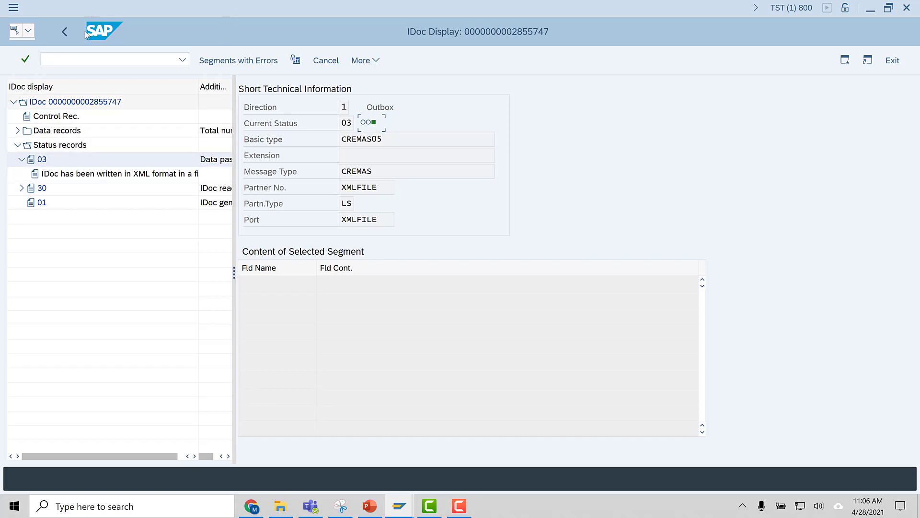
click(66, 31)
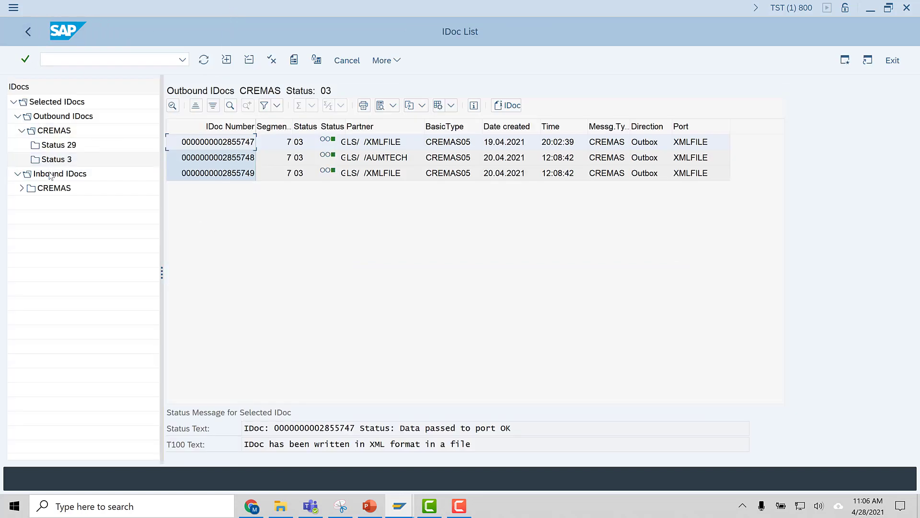
click(53, 145)
click(234, 149)
double_click(234, 149)
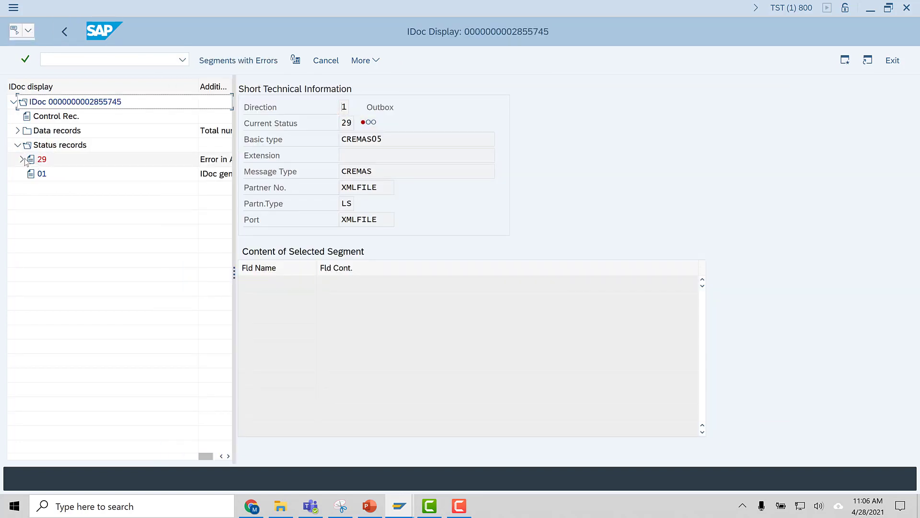
Read the long text of status 29's no-global-company-code error for MK21.
click(22, 160)
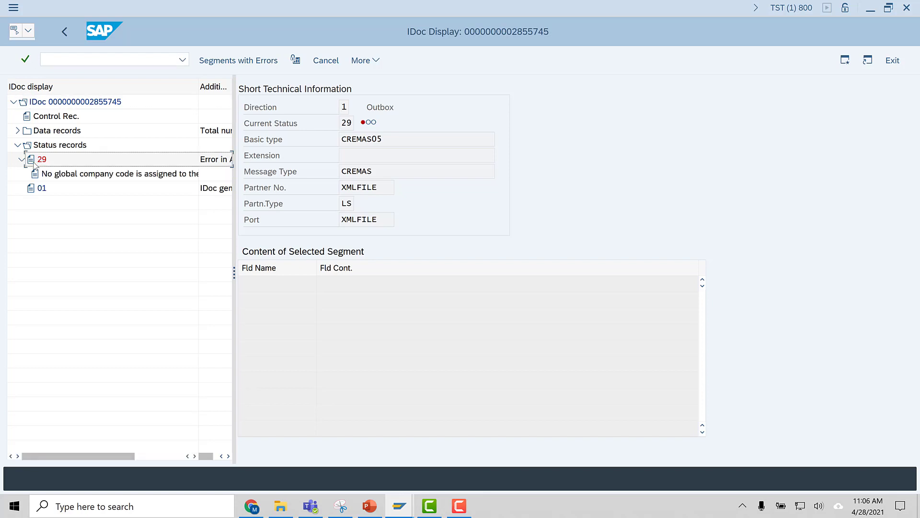
mouse_move(369, 127)
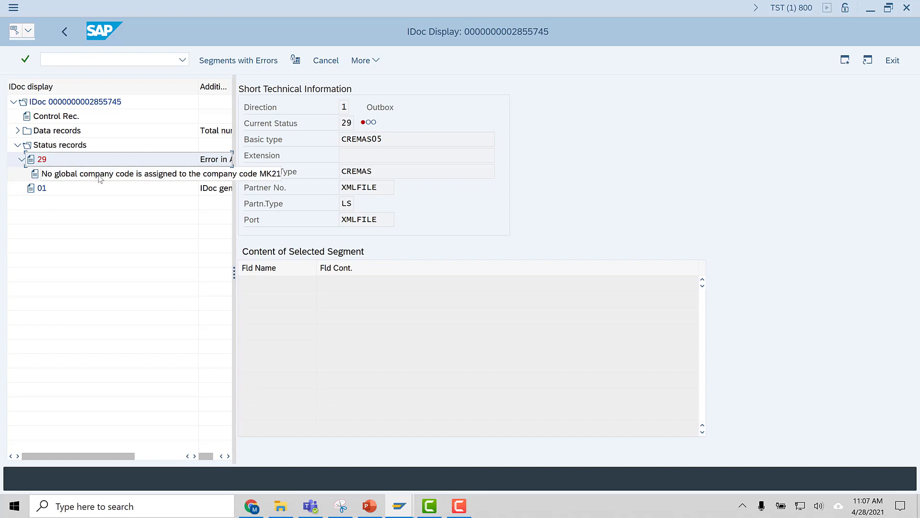
click(44, 177)
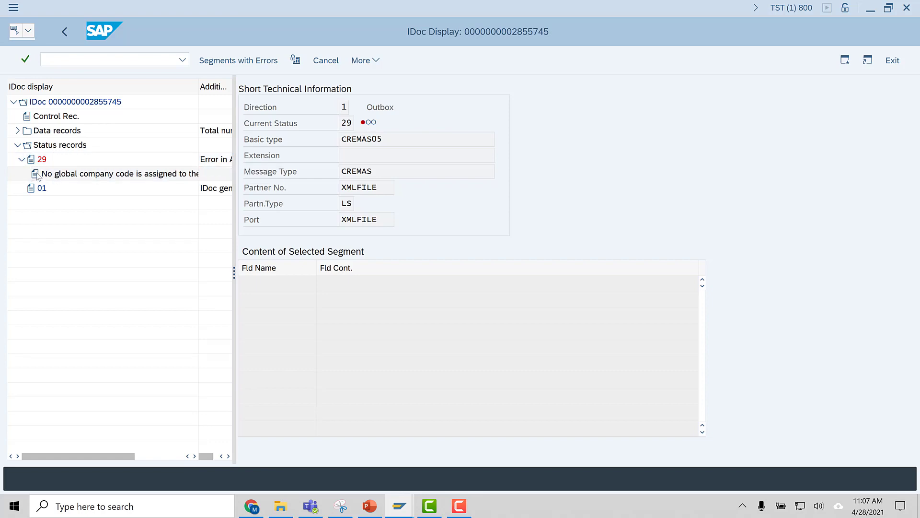
double_click(36, 174)
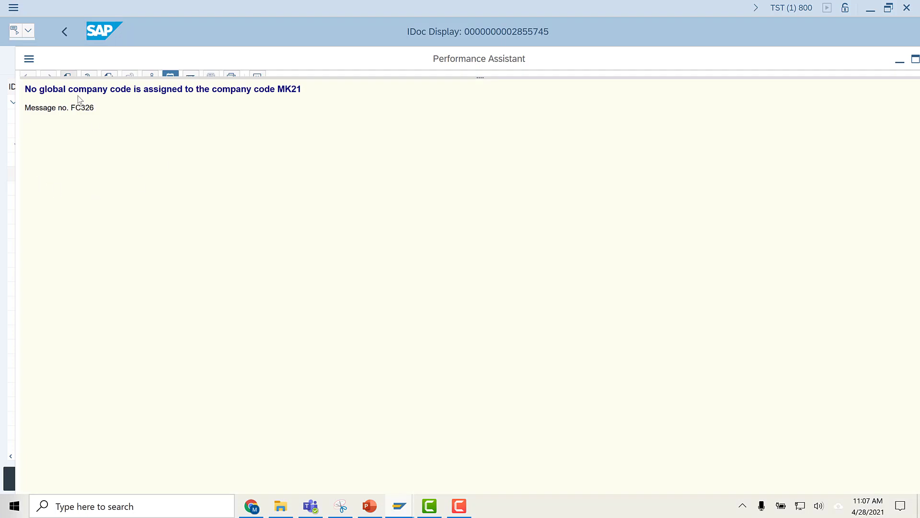
click(916, 59)
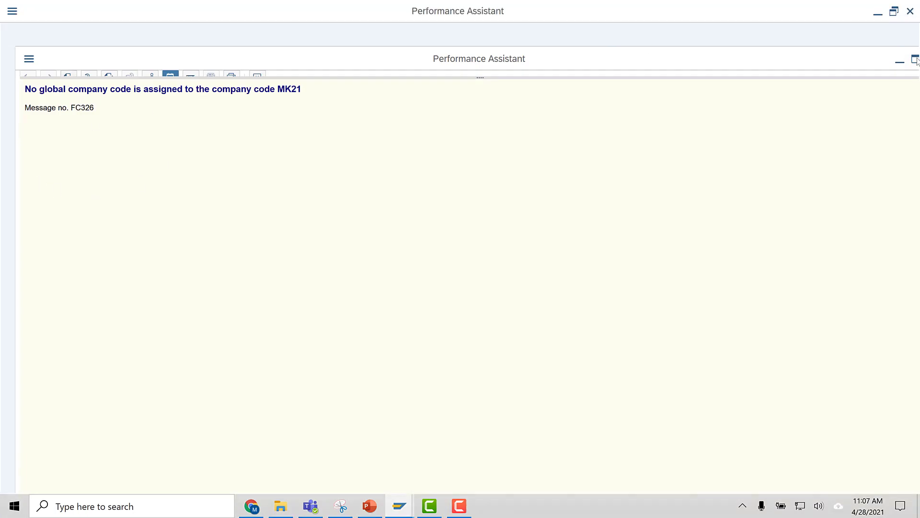
click(910, 10)
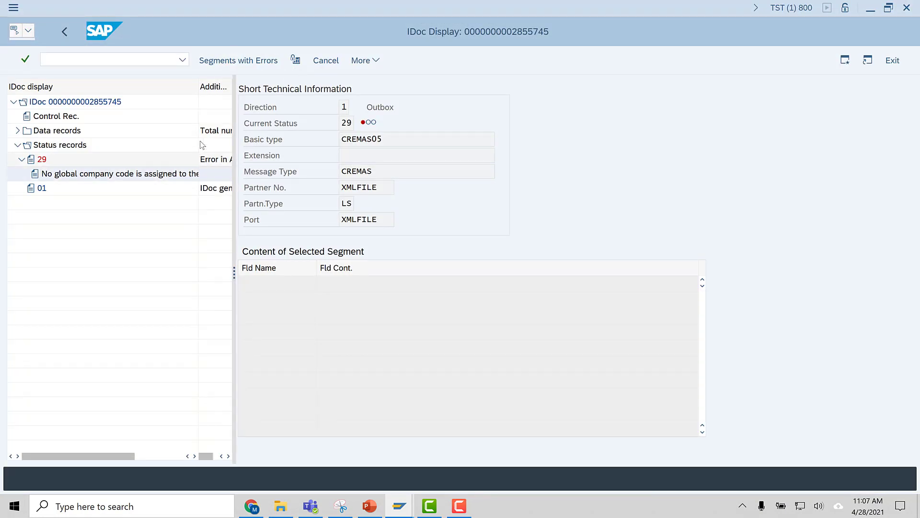
drag(198, 86, 216, 86)
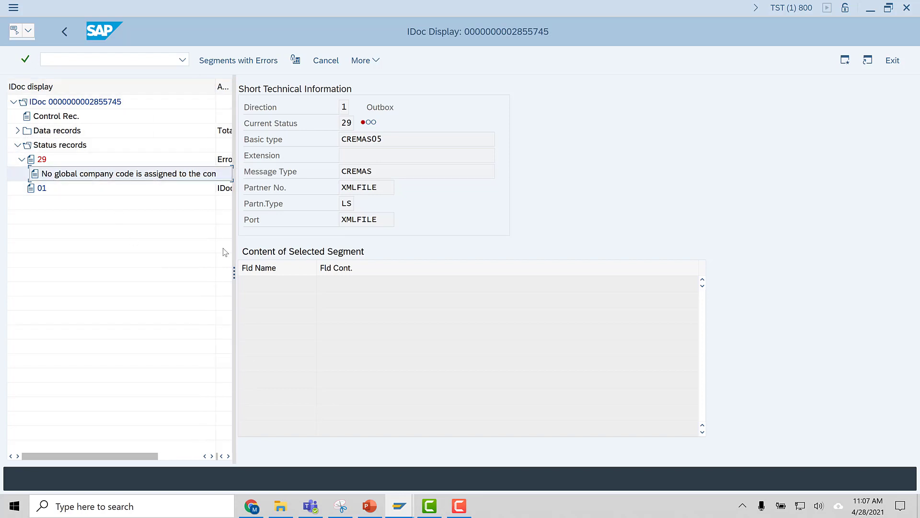
Collapse status 29 and point out the control, data and status records.
click(21, 159)
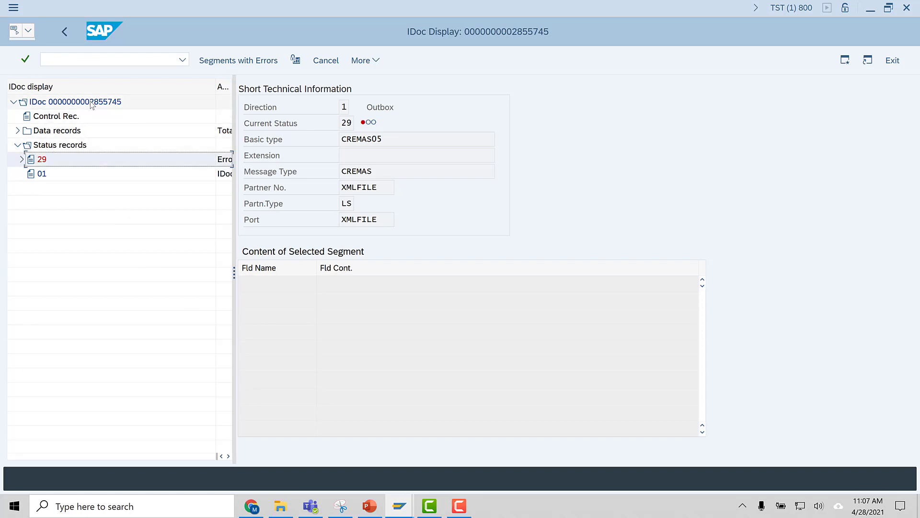
click(77, 117)
click(75, 130)
click(62, 149)
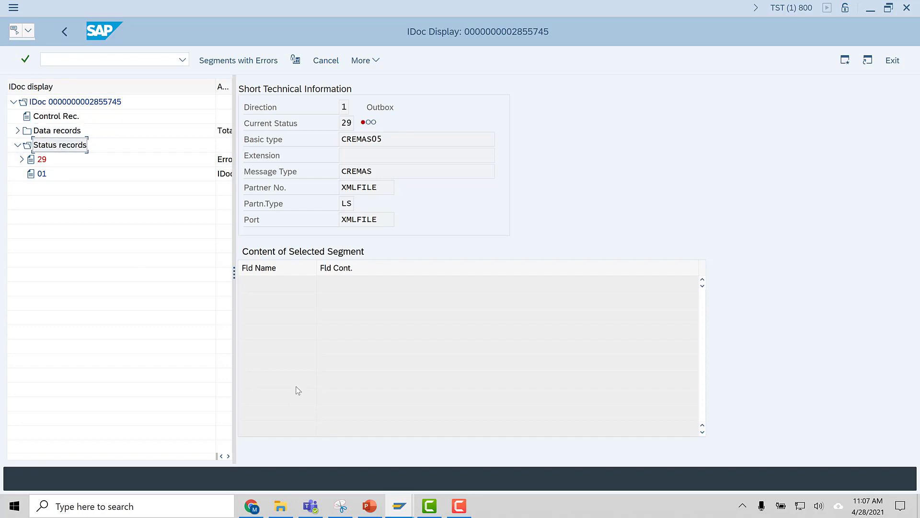
Switch to PowerPoint and go to slide 5, 'Case Study– SAP Interface'.
click(372, 506)
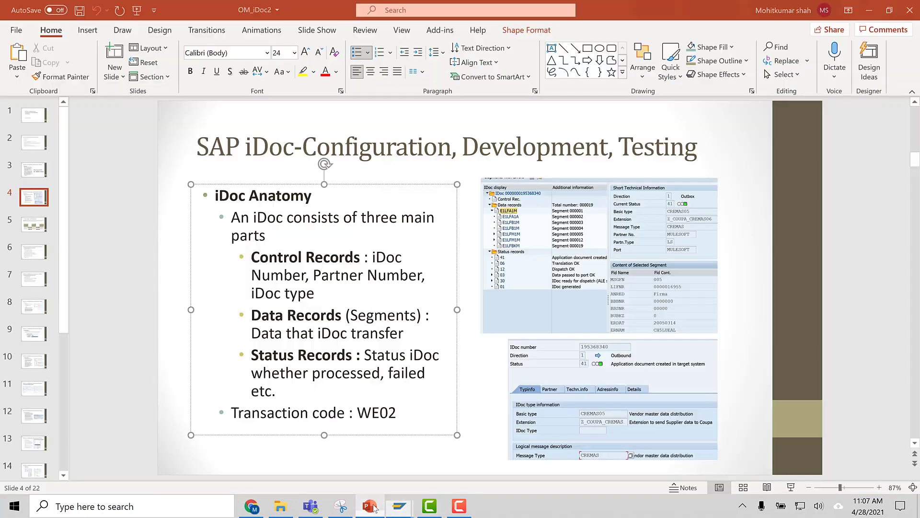
click(45, 201)
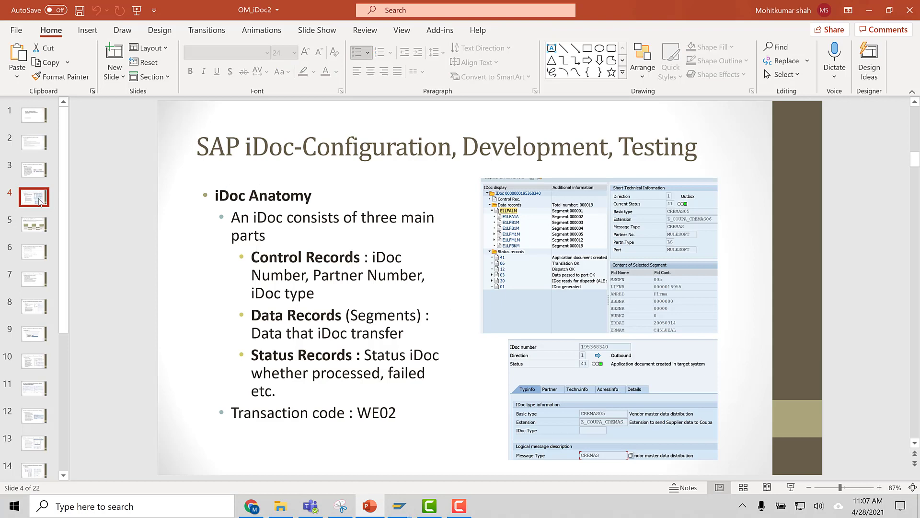
click(35, 224)
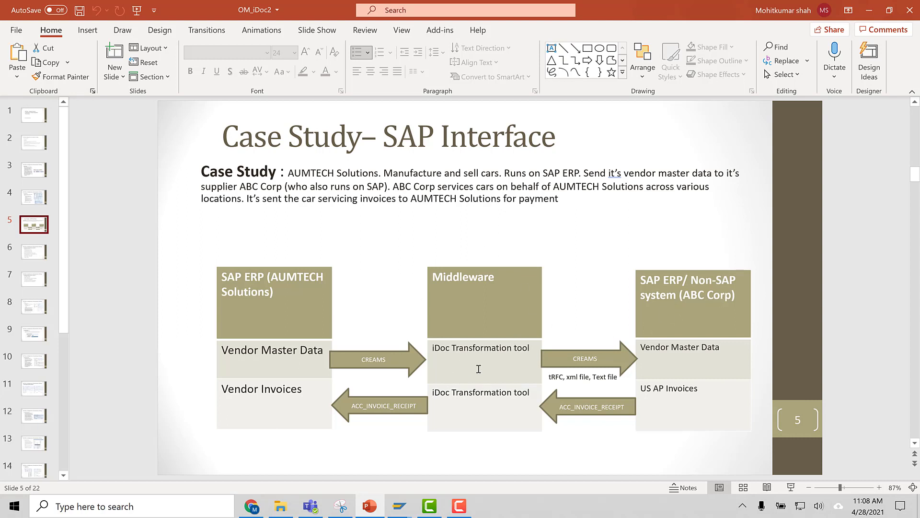
Select the Middleware table, then the whole CREAMS arrow shape on slide 5.
click(511, 277)
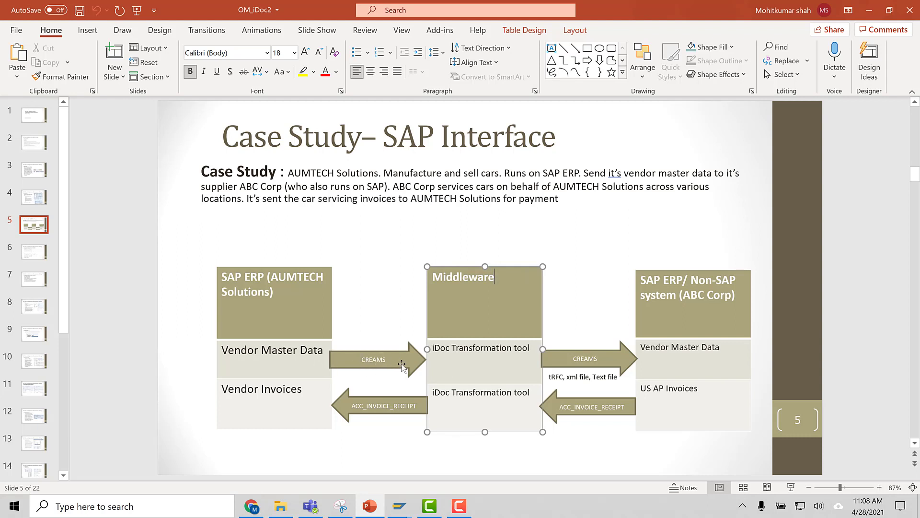
click(364, 361)
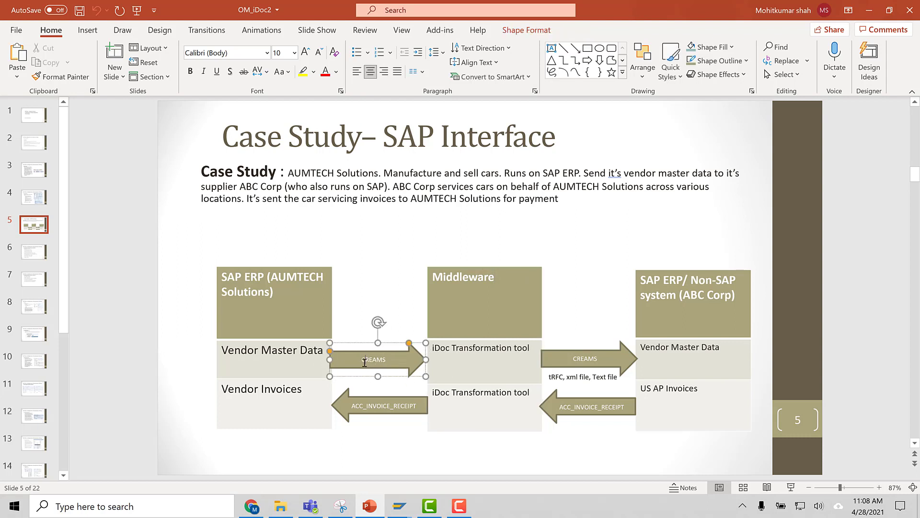
click(409, 362)
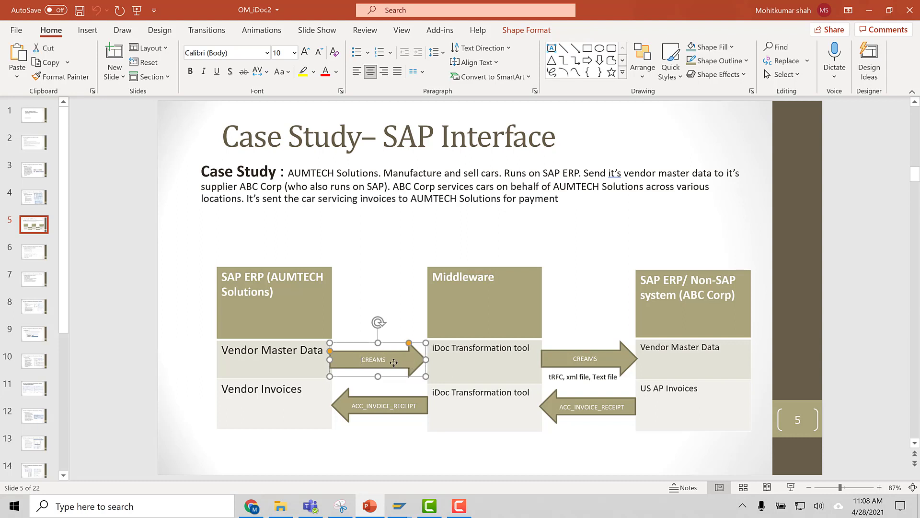